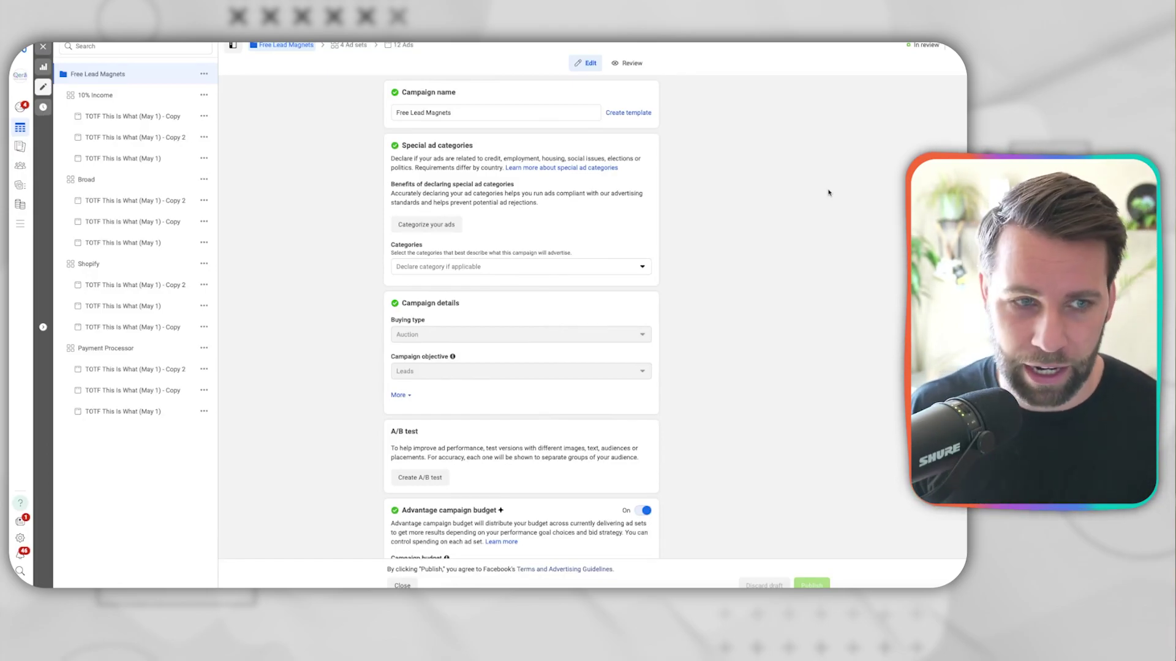
# - Review the Free Lead Magnets campaign's special ad categories, buying type, objective and Advantage campaign budget settings
pyautogui.scroll(-5, 796, 196)
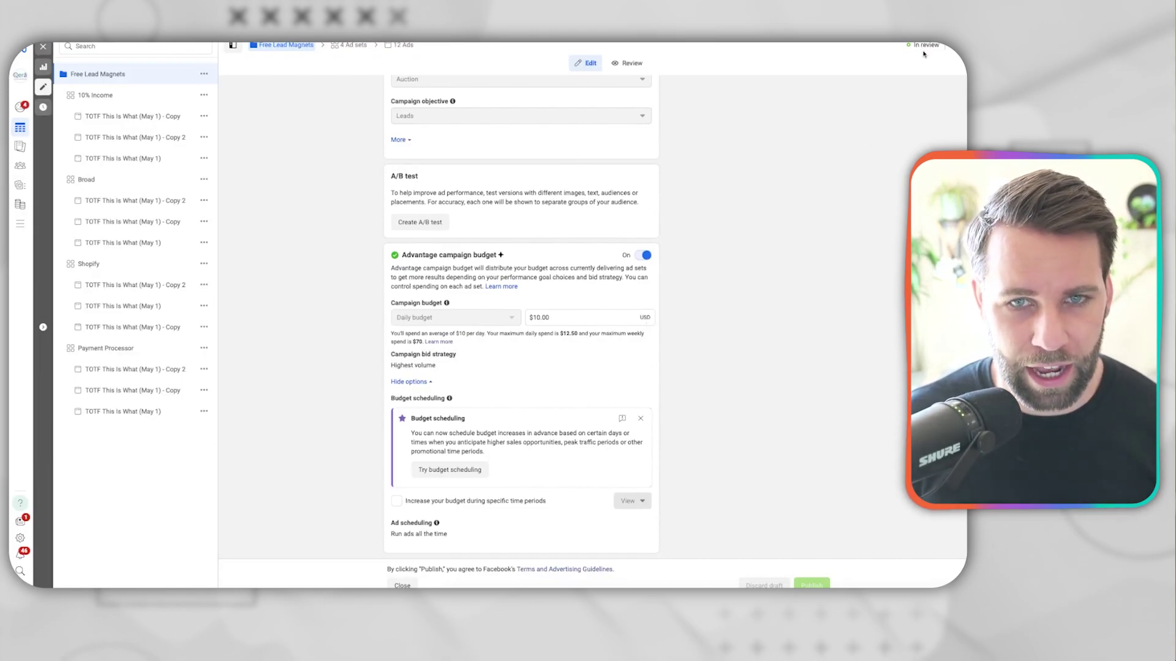
pyautogui.scroll(5, 766, 314)
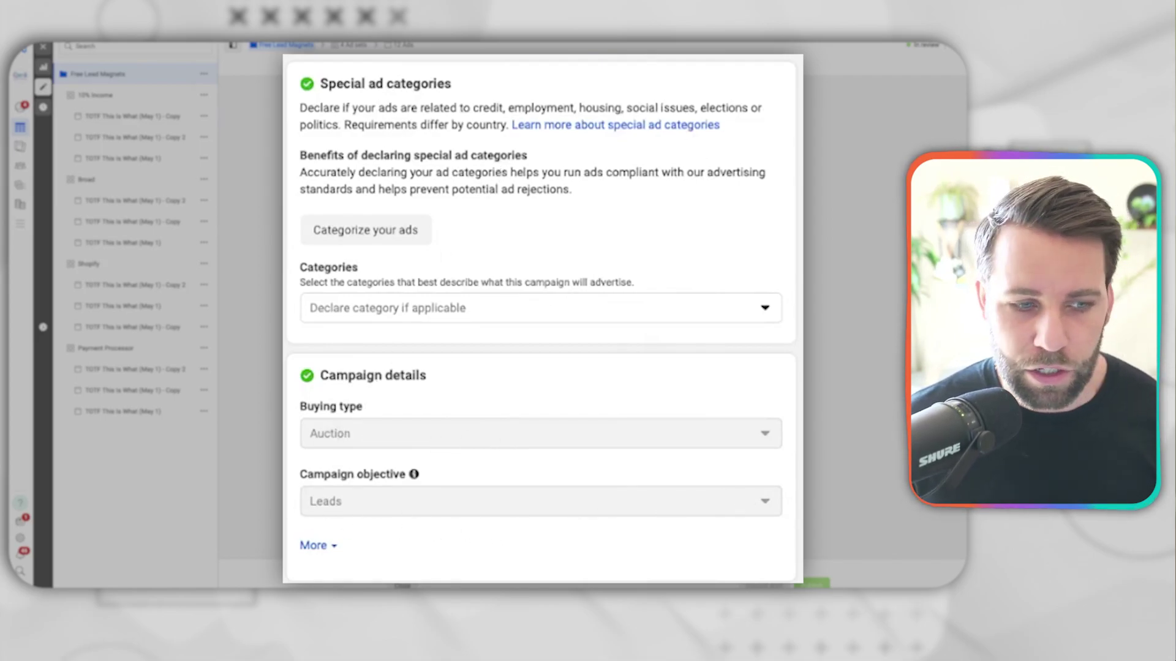
pyautogui.scroll(-5, 484, 300)
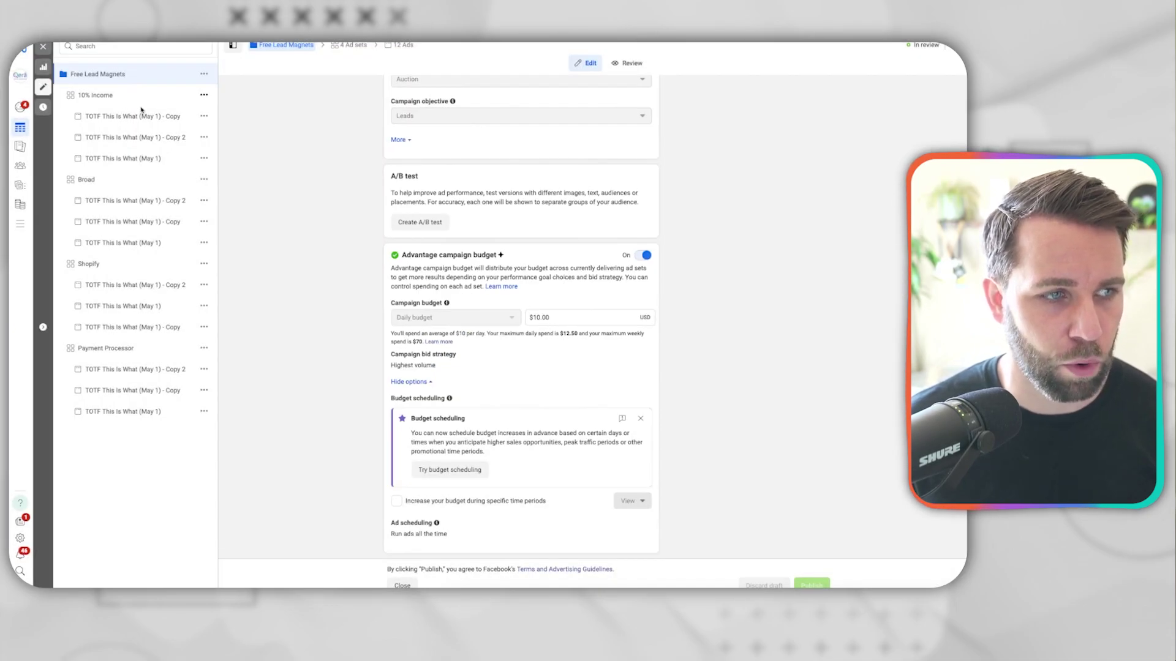
# - Open the 10% income ad set and review its conversion location, performance goal, dynamic creative and schedule settings
pyautogui.click(141, 105)
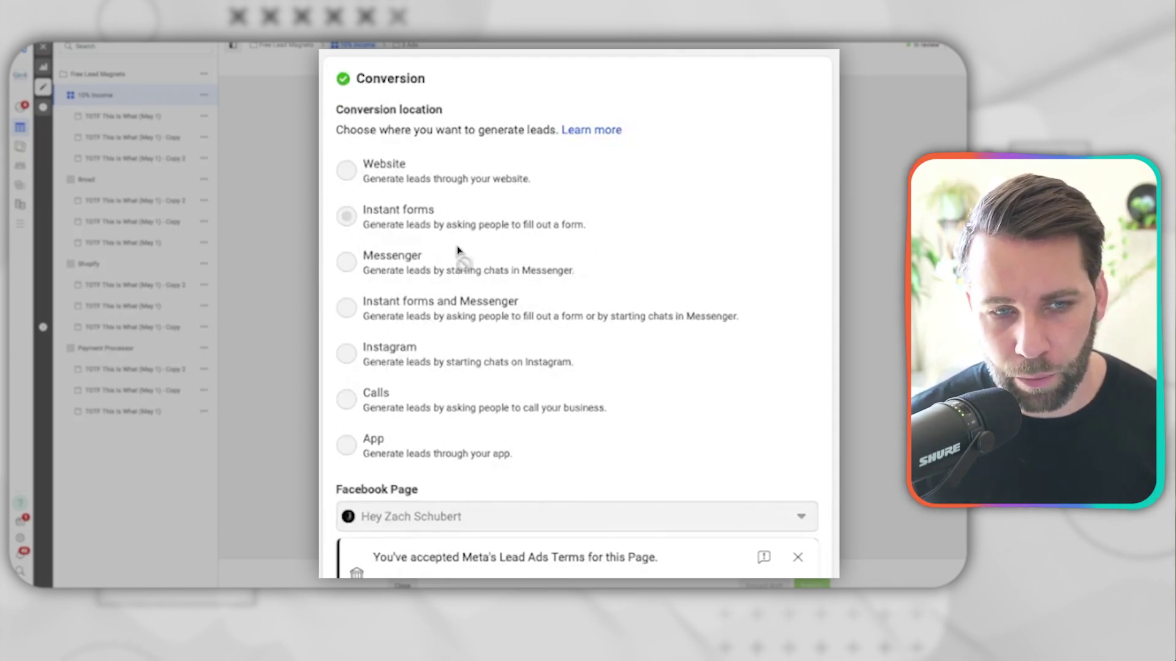
pyautogui.moveTo(336, 274)
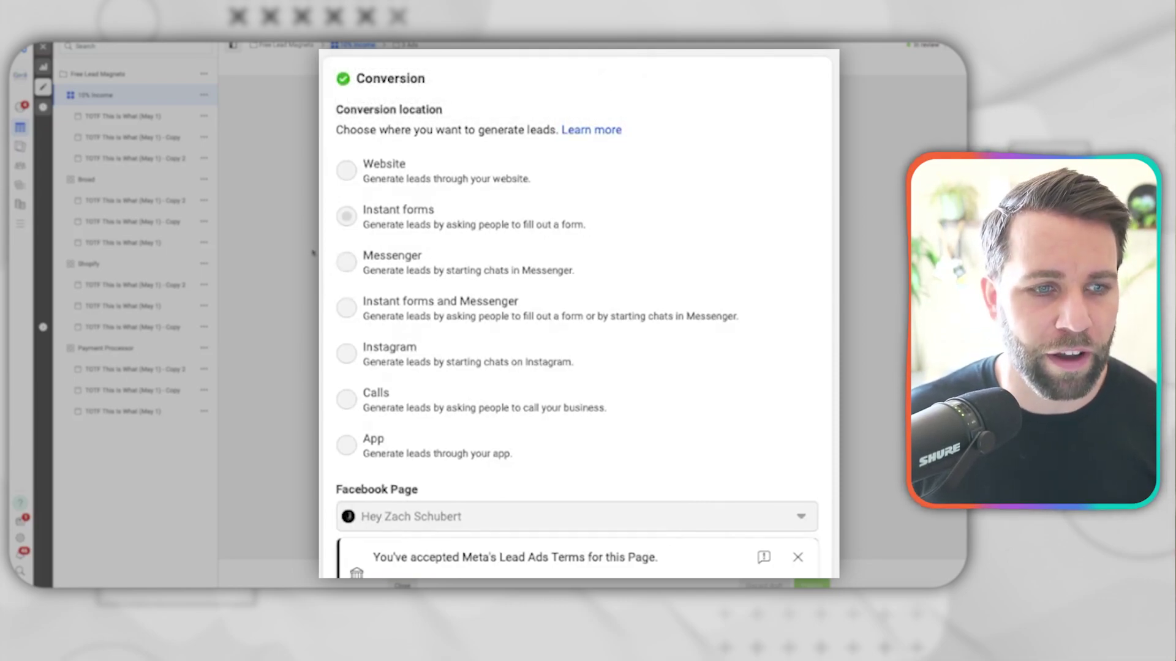
pyautogui.scroll(-2, 314, 248)
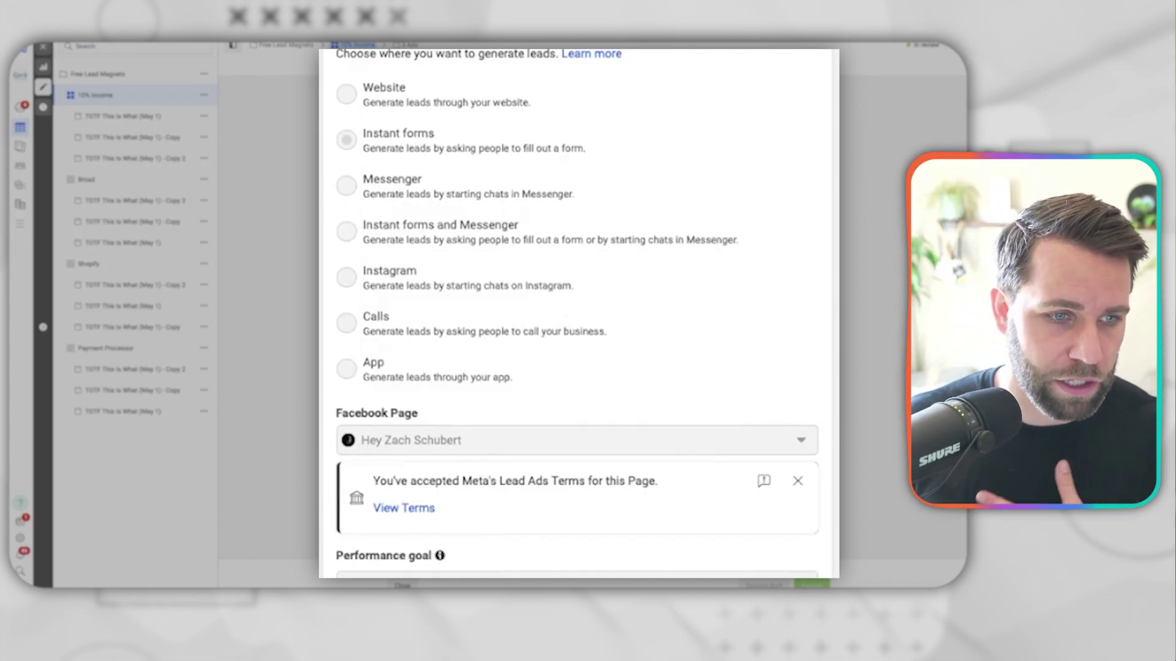
pyautogui.scroll(-7, 578, 313)
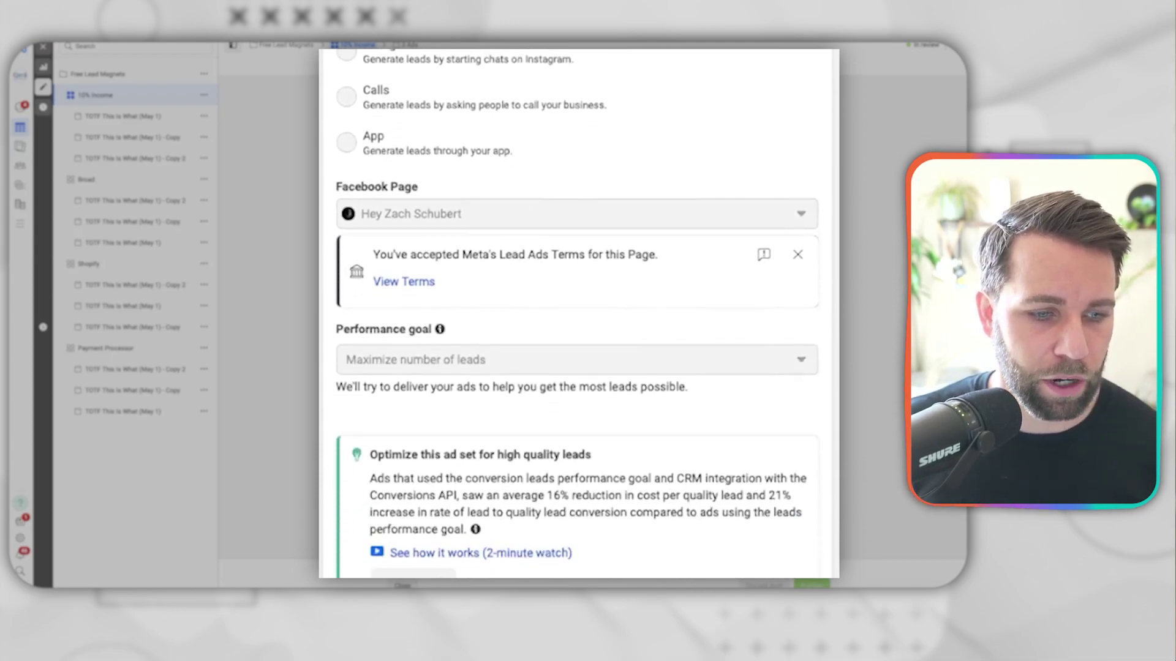
pyautogui.scroll(-7, 579, 312)
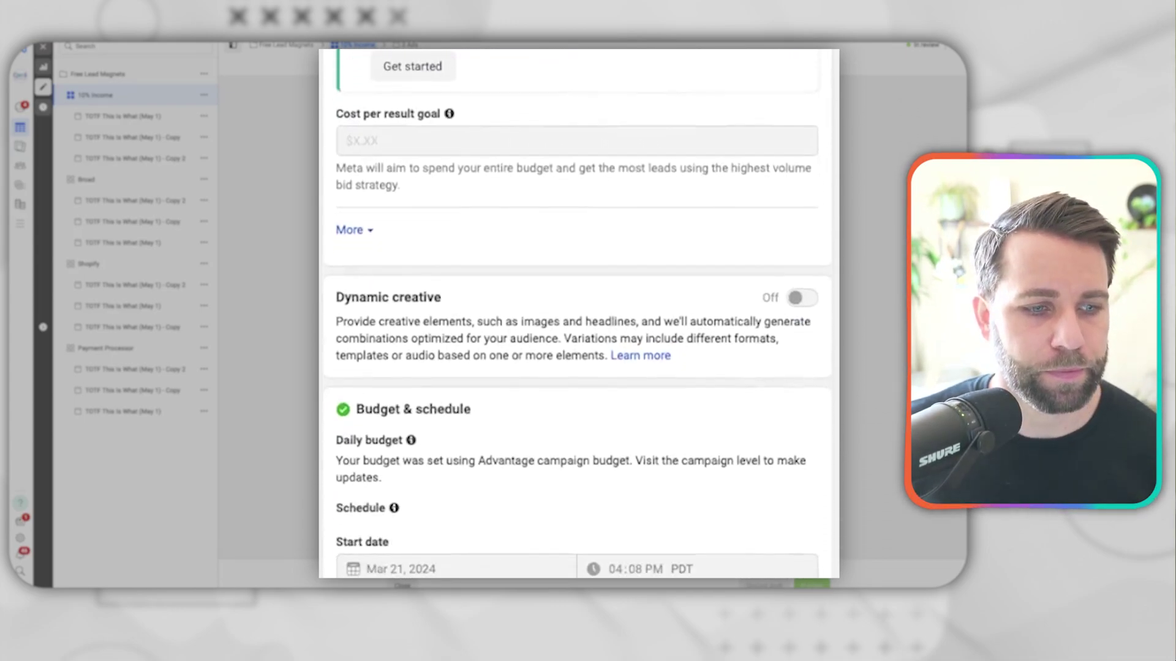
pyautogui.scroll(-1, 598, 281)
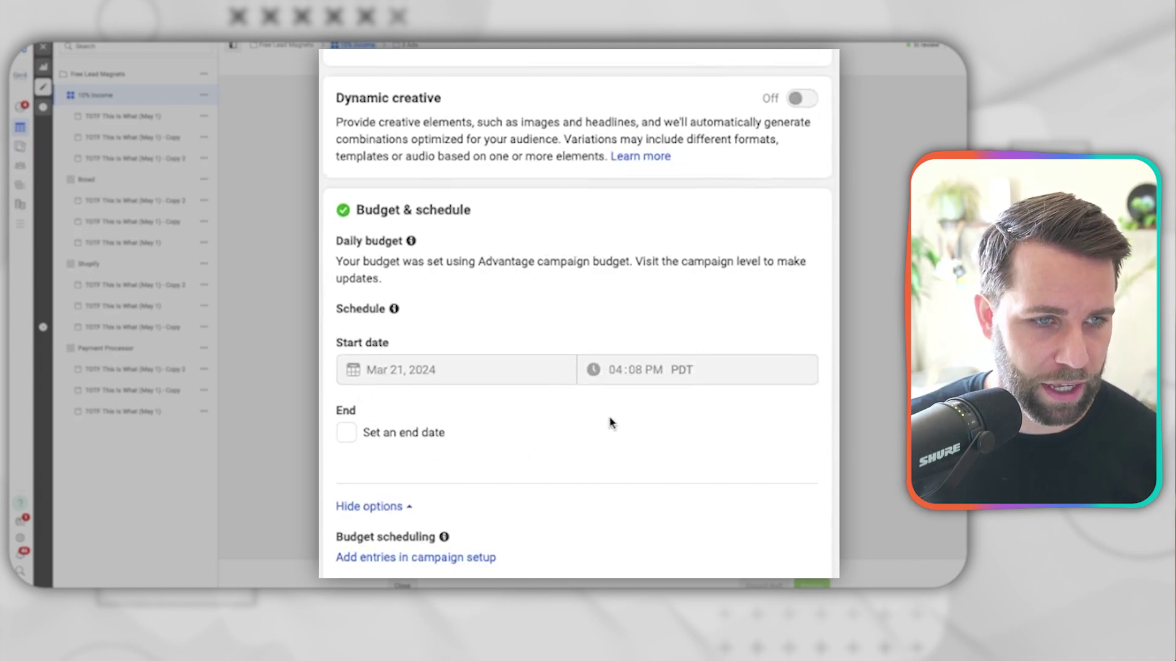
# - Review the 10% income ad set's target locations, age, gender and detailed targeting
pyautogui.scroll(-6, 609, 420)
pyautogui.scroll(-2, 515, 521)
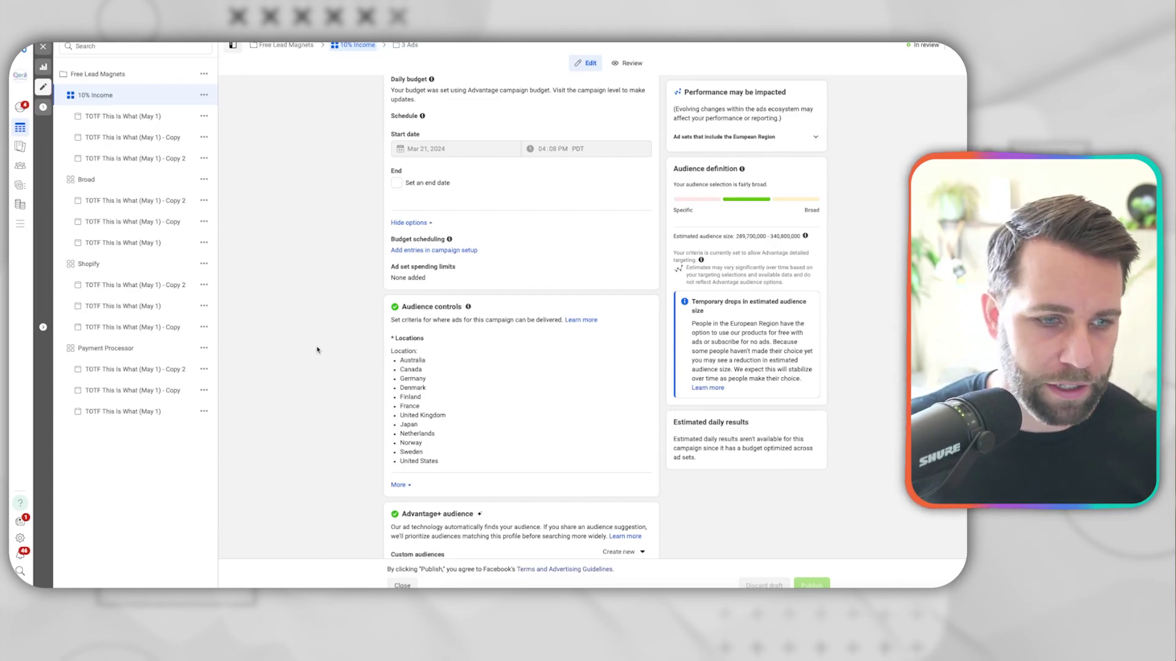
pyautogui.scroll(-4, 317, 349)
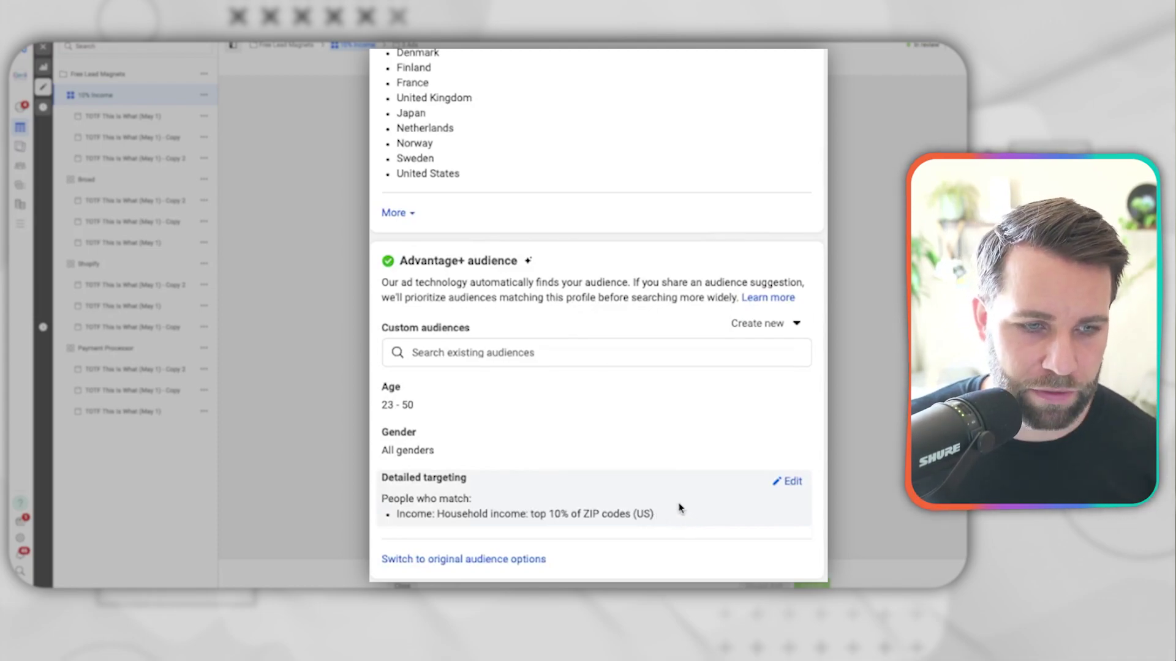
pyautogui.scroll(-6, 653, 492)
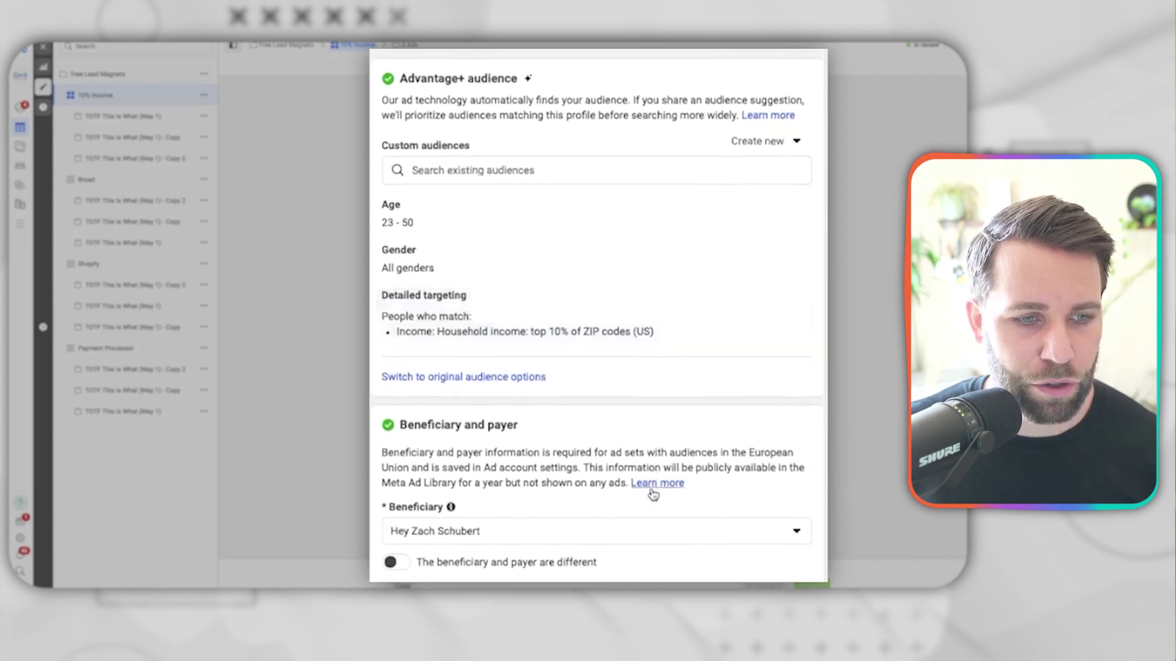
# - Examine the 10% income ad set's manual placements, including its platforms, feeds, and Stories and Reels selections
pyautogui.scroll(-10, 714, 367)
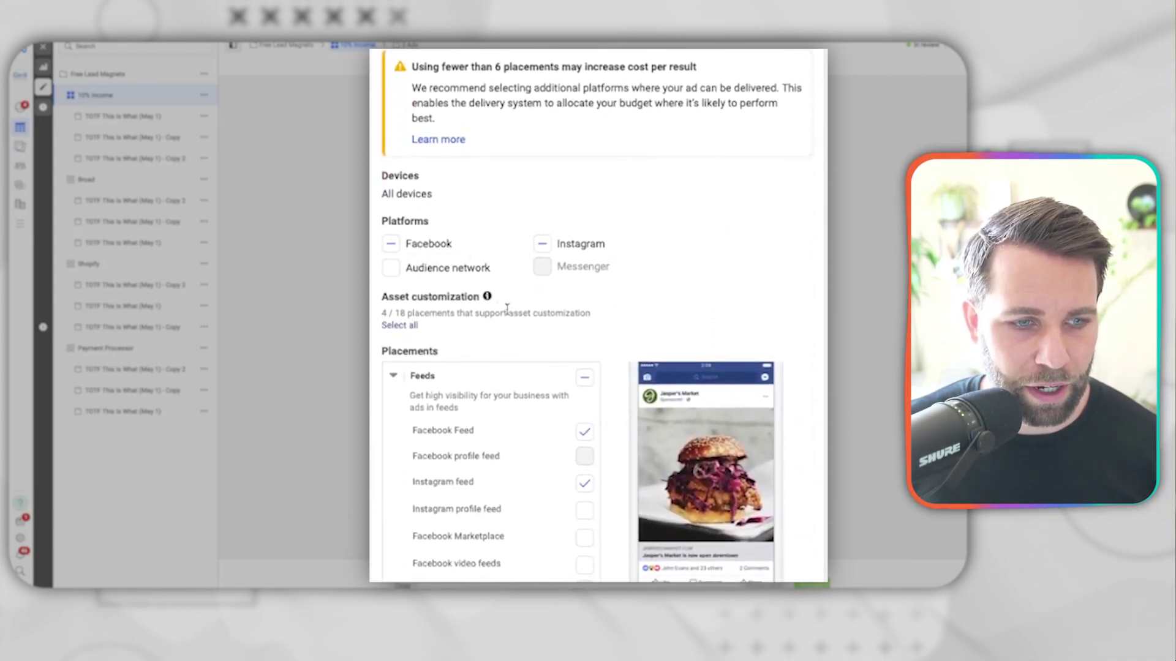
pyautogui.scroll(-8, 590, 431)
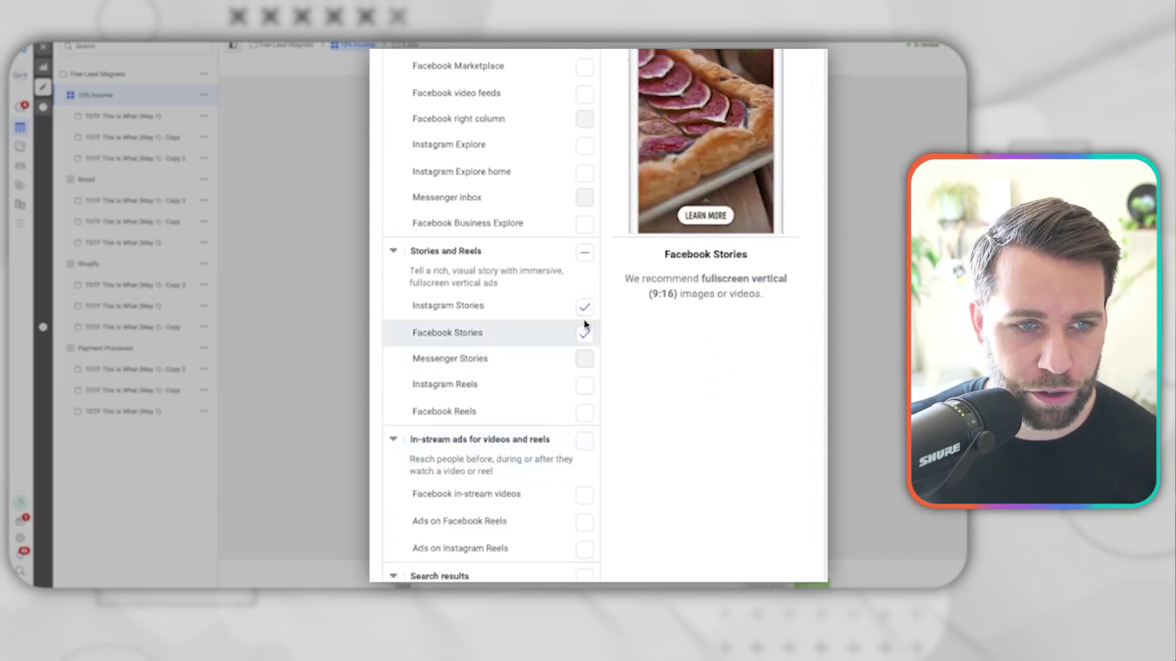
pyautogui.scroll(4, 687, 373)
pyautogui.scroll(5, 687, 373)
pyautogui.scroll(-1, 683, 357)
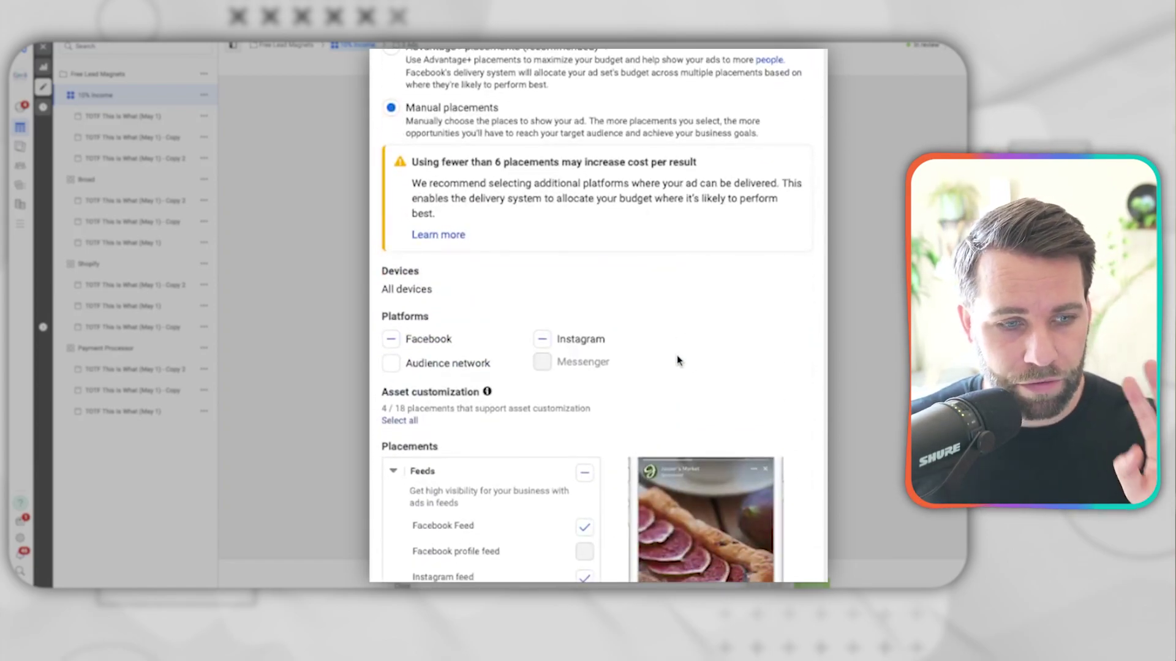
pyautogui.scroll(-6, 570, 574)
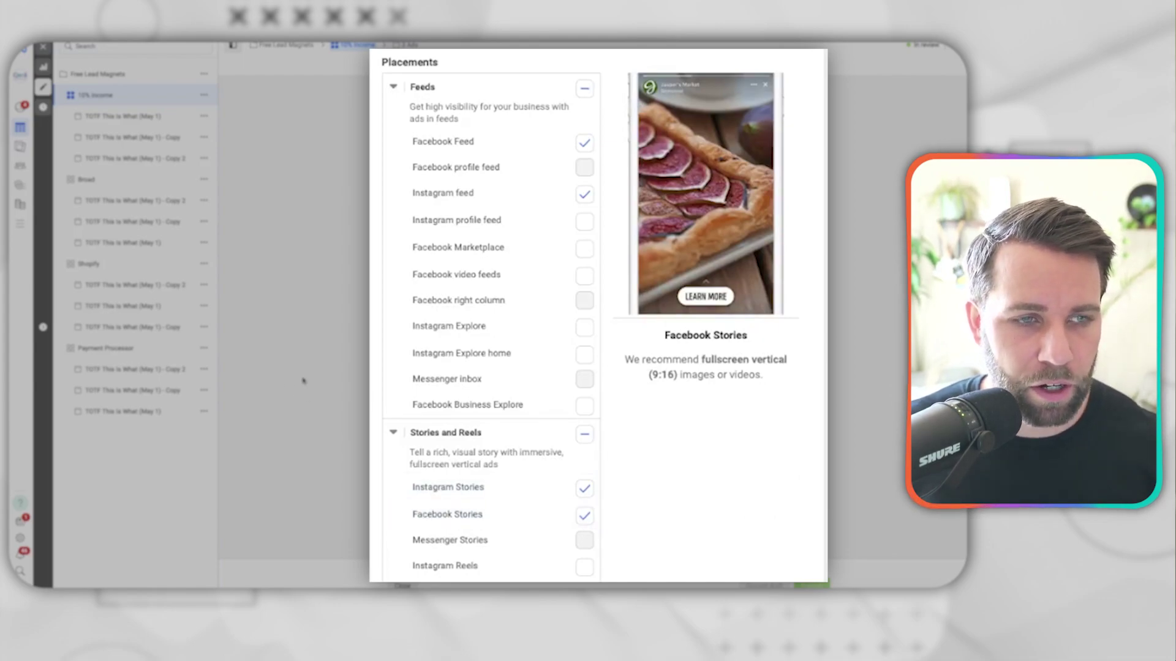
pyautogui.scroll(2, 304, 381)
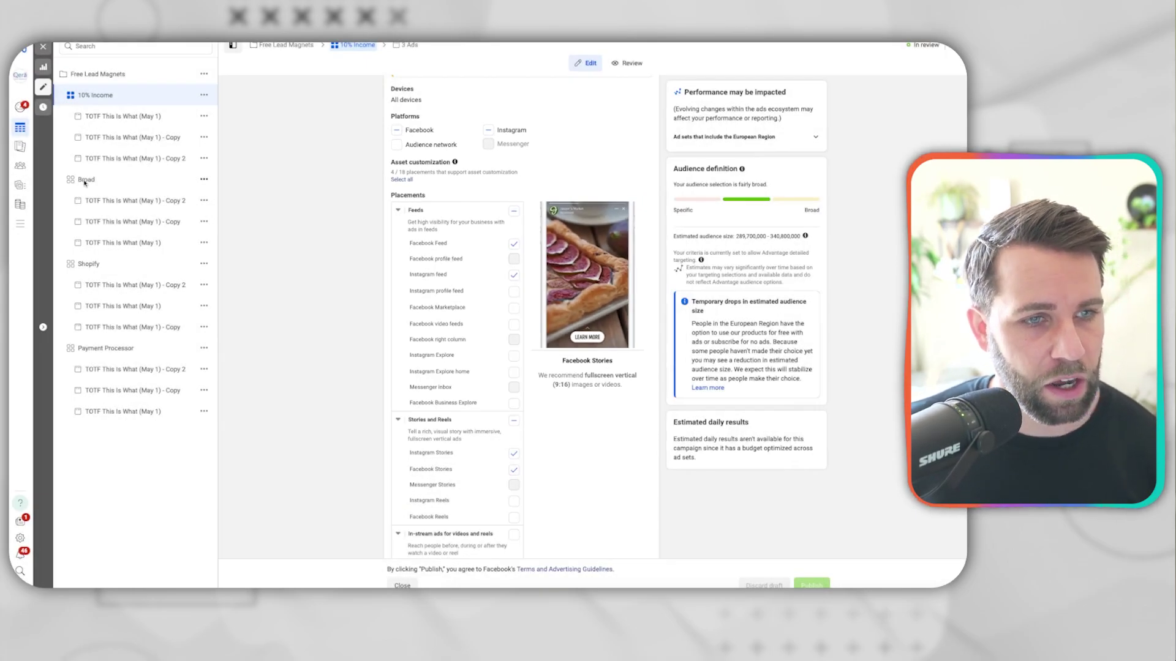
# - Open the Broad ad set and check its locations, age range and detailed targeting
pyautogui.click(85, 180)
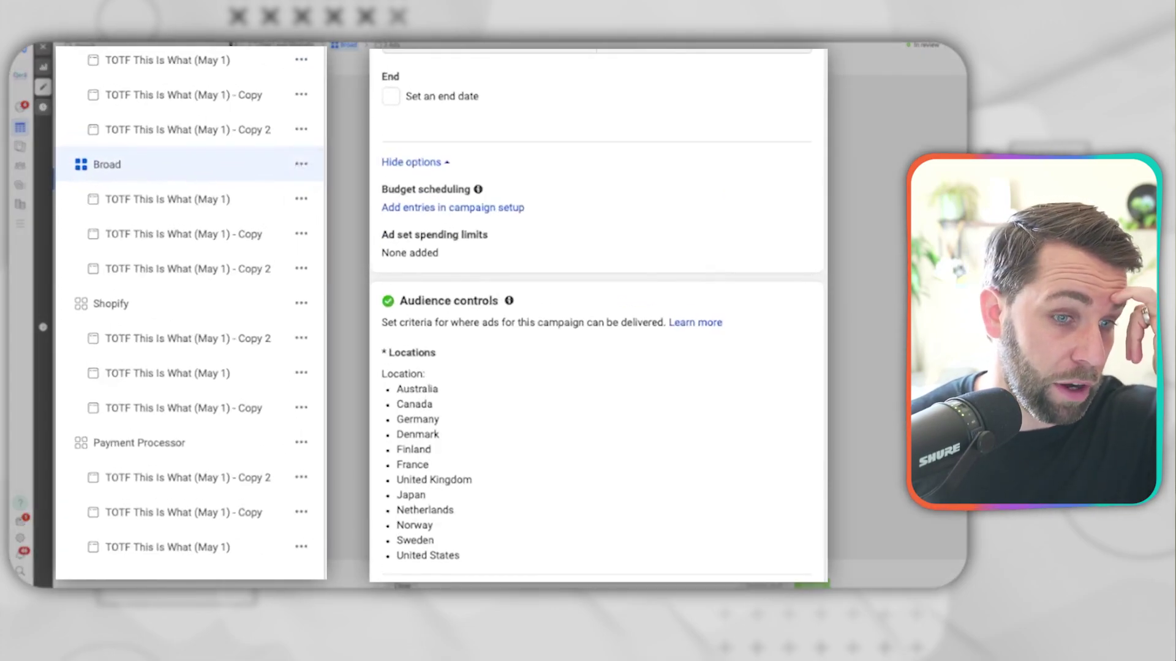
pyautogui.scroll(-5, 597, 315)
pyautogui.scroll(-3, 412, 401)
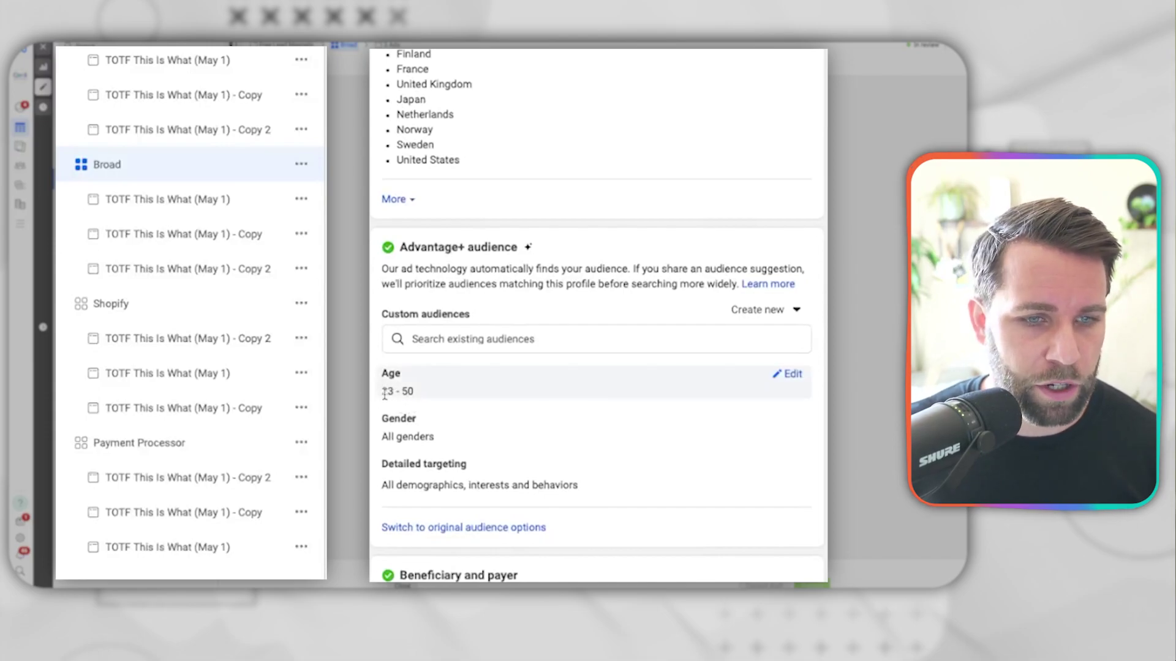
pyautogui.scroll(4, 423, 386)
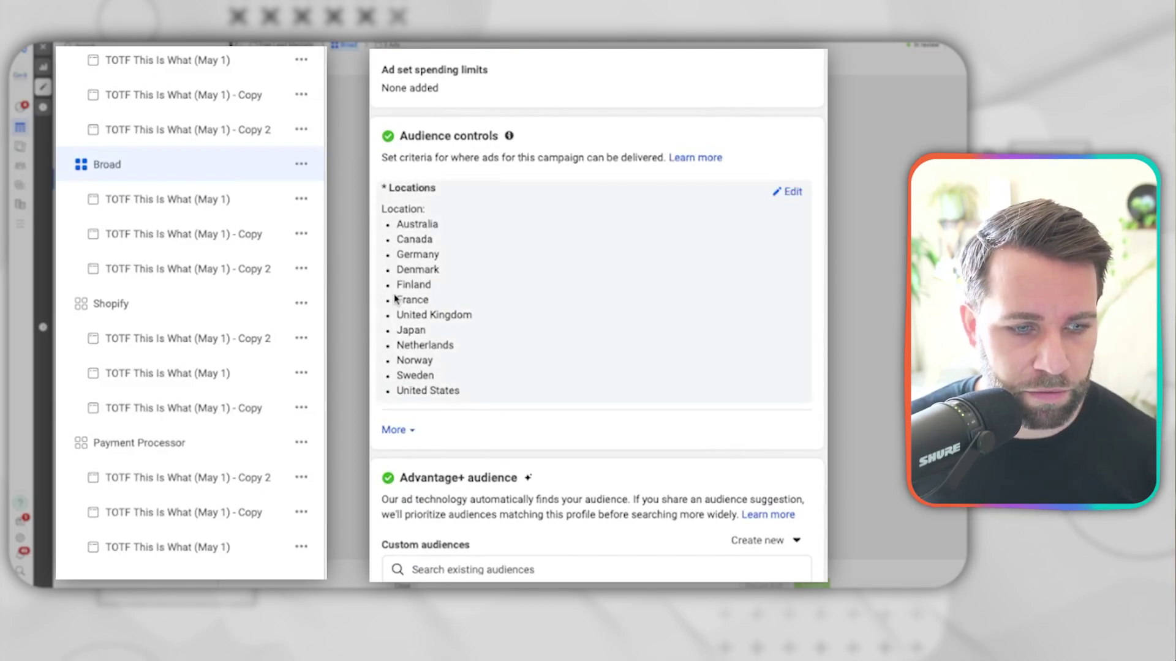
pyautogui.scroll(-3, 395, 298)
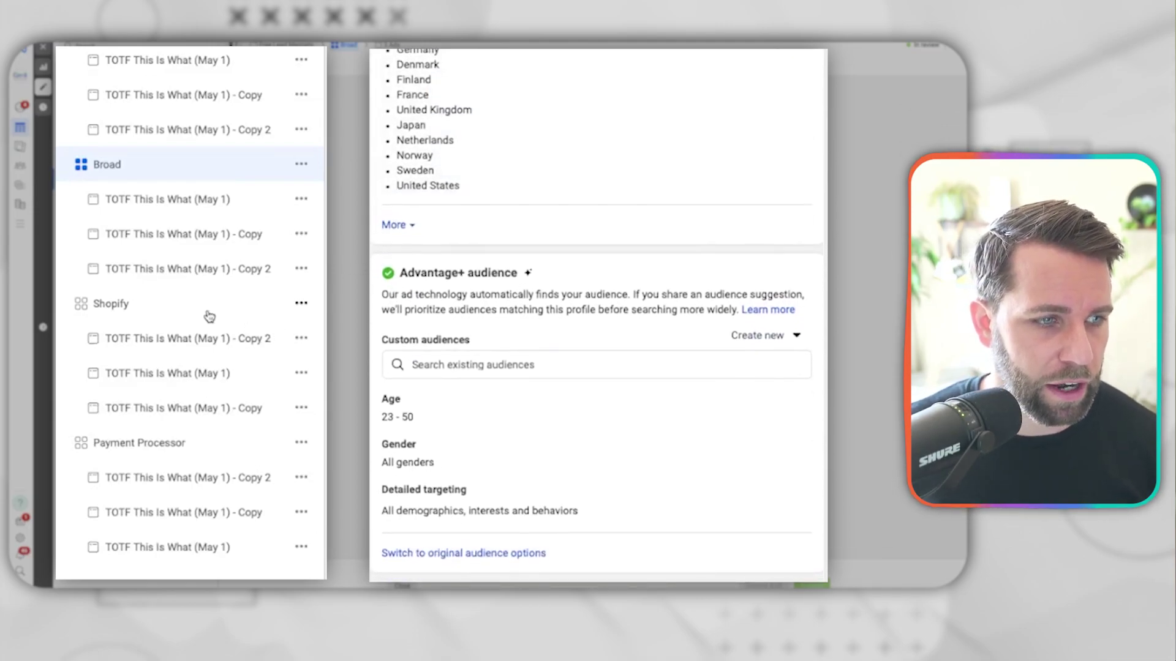
# - Check the audience targeting of the Shopify ad set and the Payment Processor ad set
pyautogui.click(120, 308)
pyautogui.scroll(-5, 425, 330)
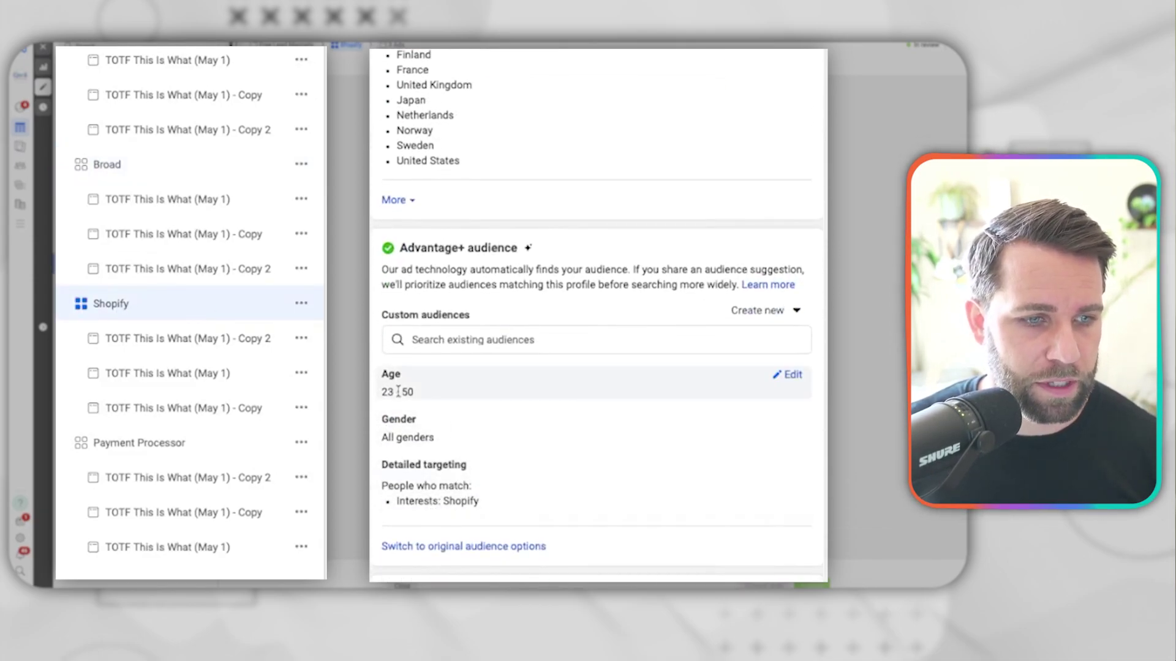
pyautogui.click(164, 447)
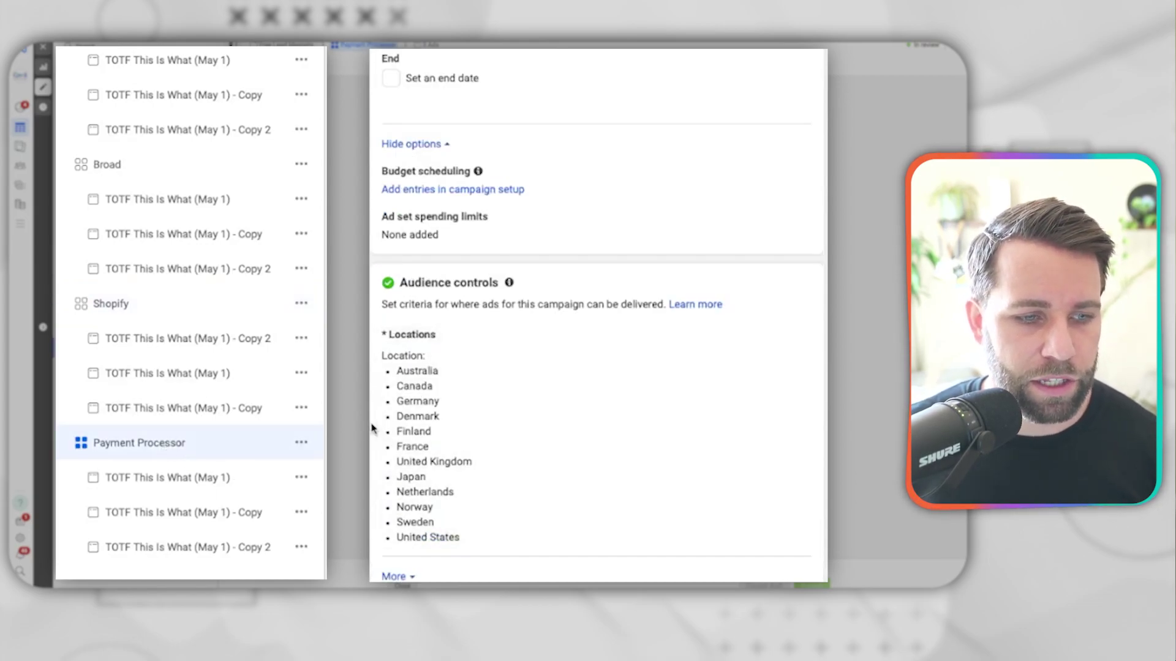
pyautogui.scroll(-6, 376, 428)
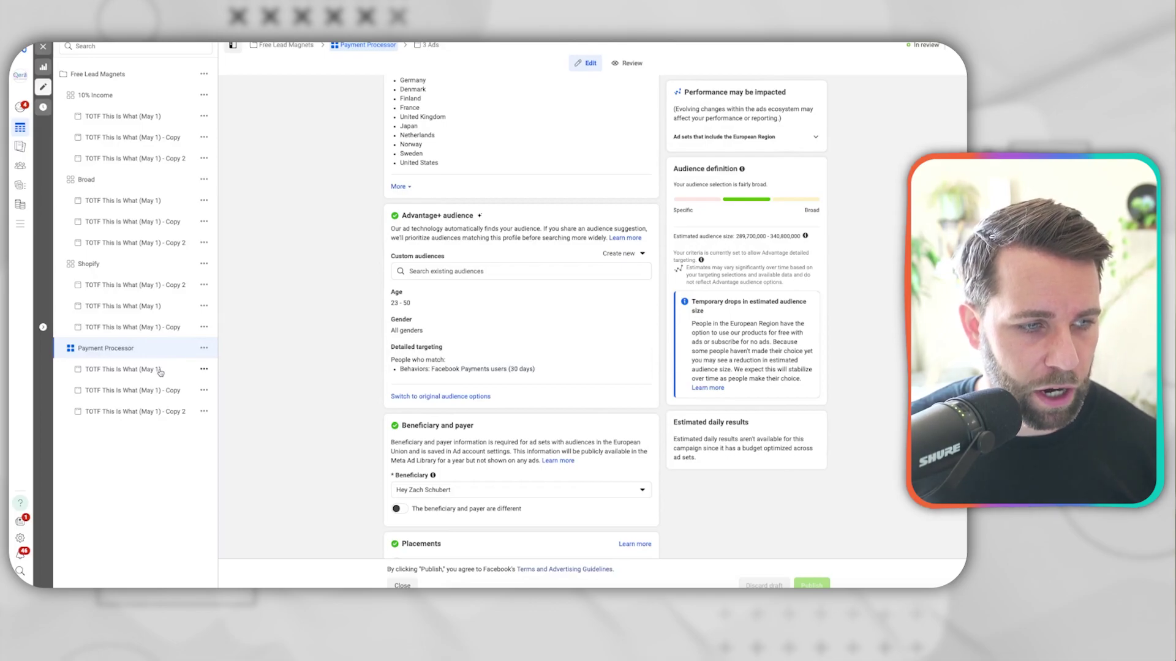
# - Compare the Instagram Stories previews of the three ads in the Payment Processor ad set
pyautogui.click(161, 372)
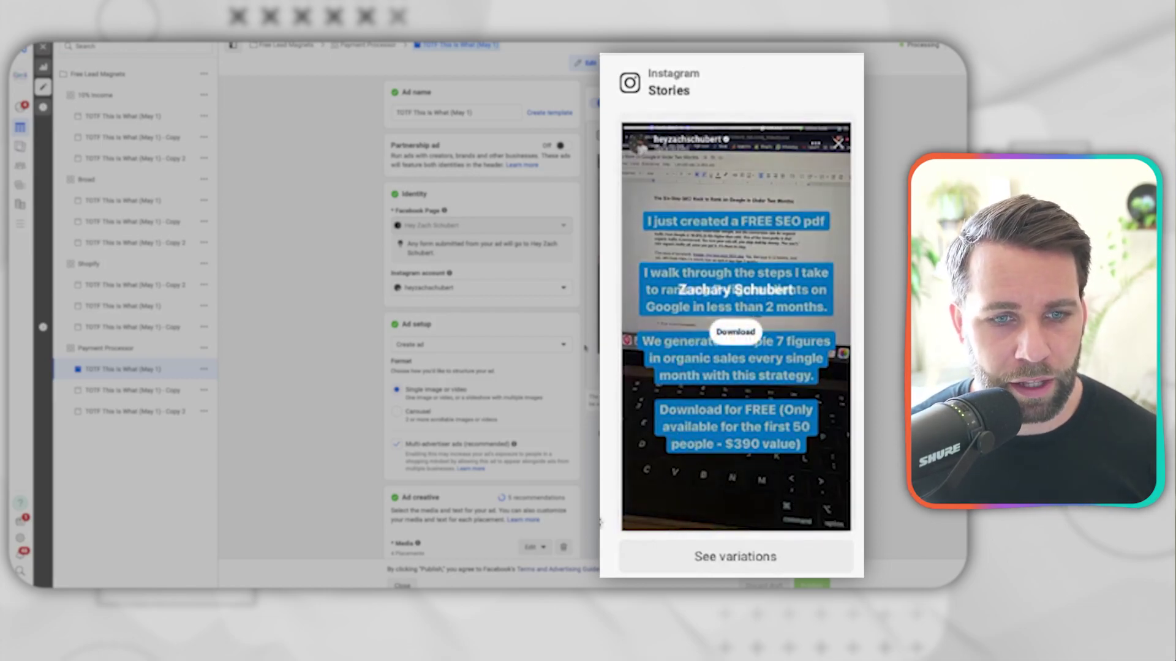
pyautogui.click(132, 391)
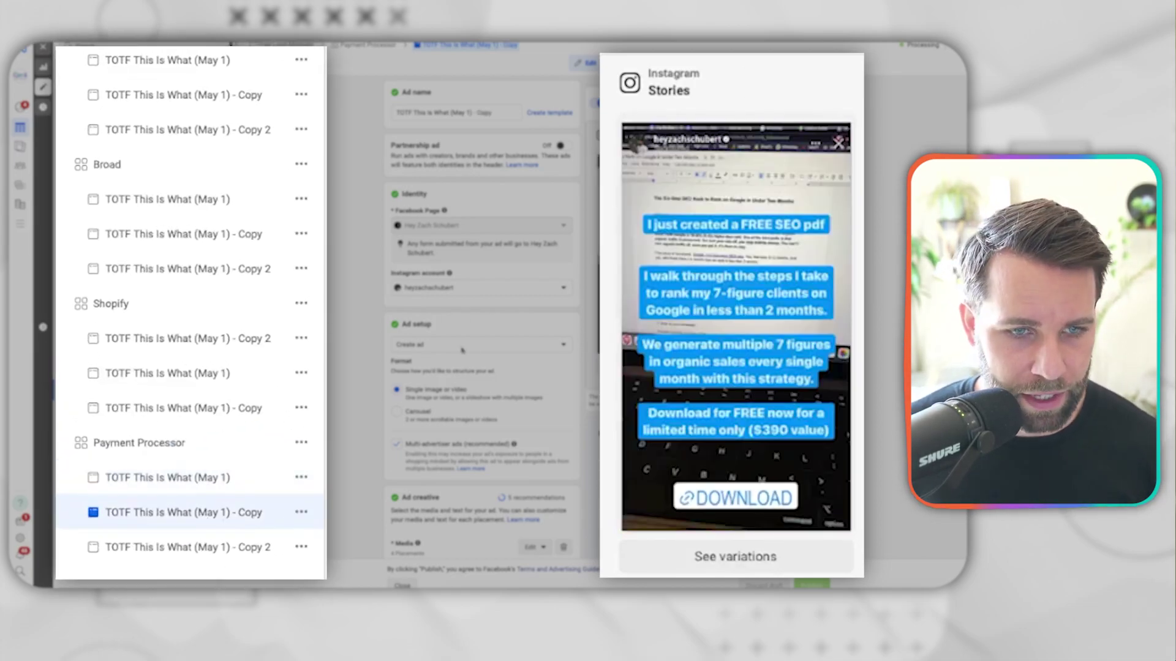
pyautogui.moveTo(815, 395)
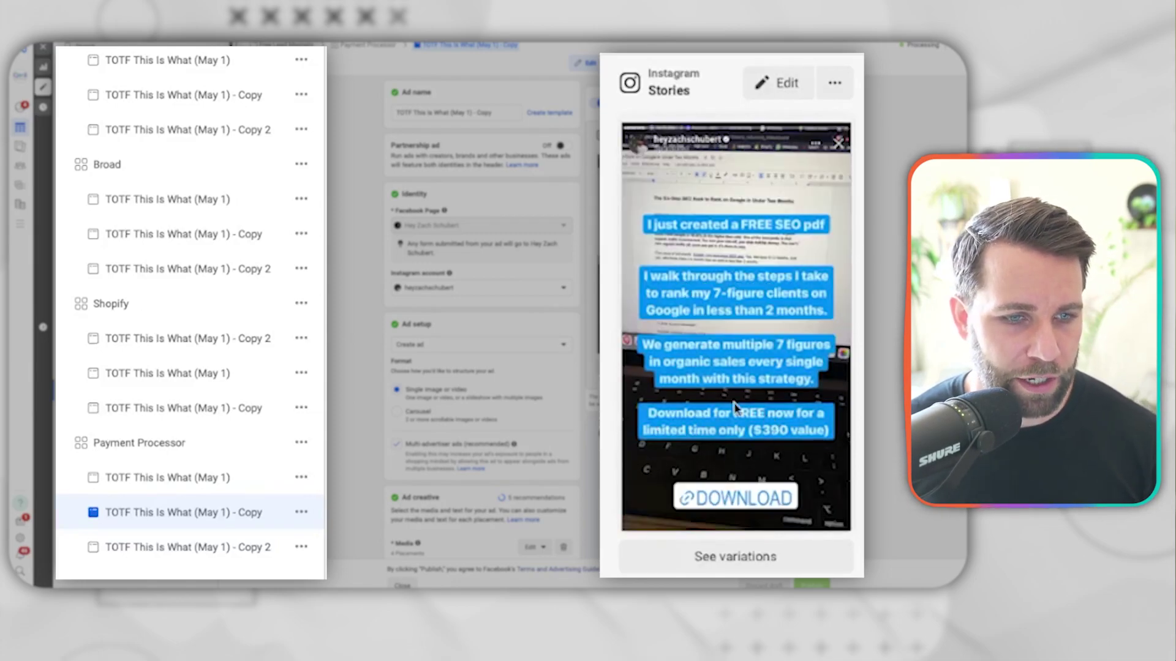
pyautogui.click(186, 555)
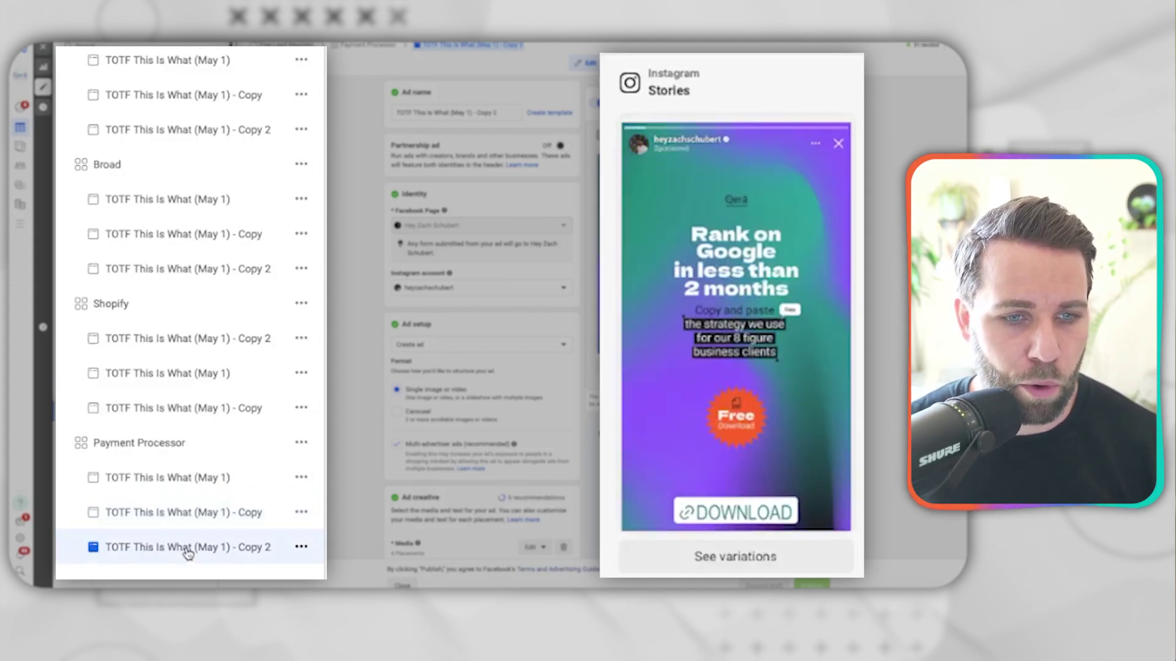
pyautogui.moveTo(695, 297)
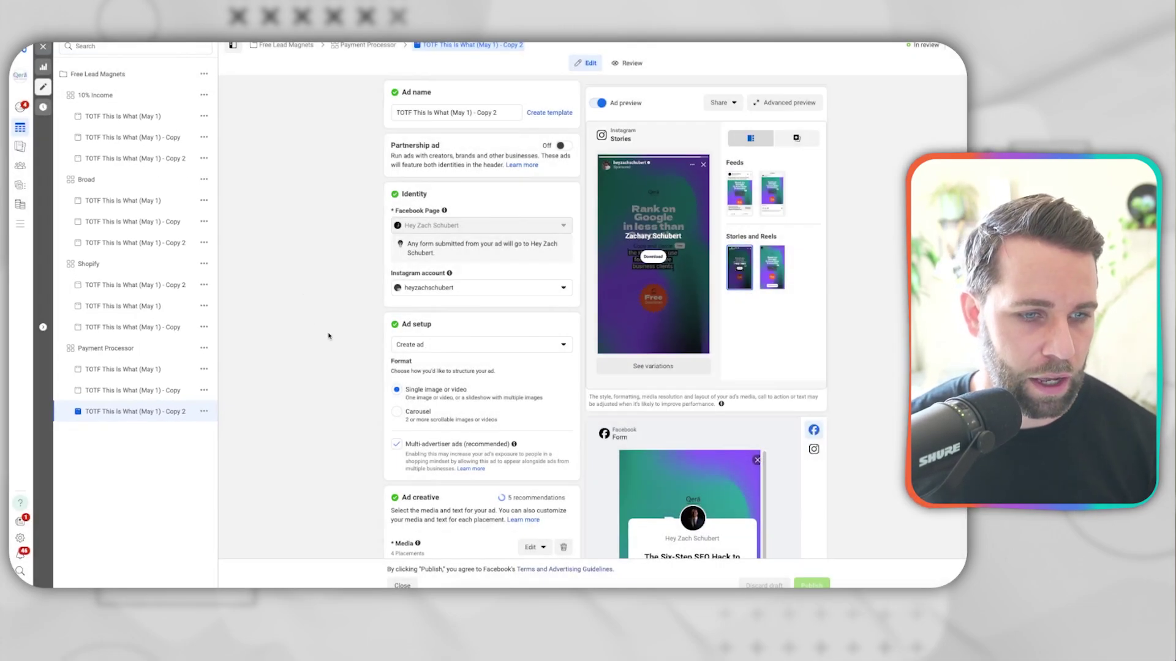
# - Review the Copy 2 ad's setup, media, primary text variations, headlines and call to action
pyautogui.scroll(-5, 474, 215)
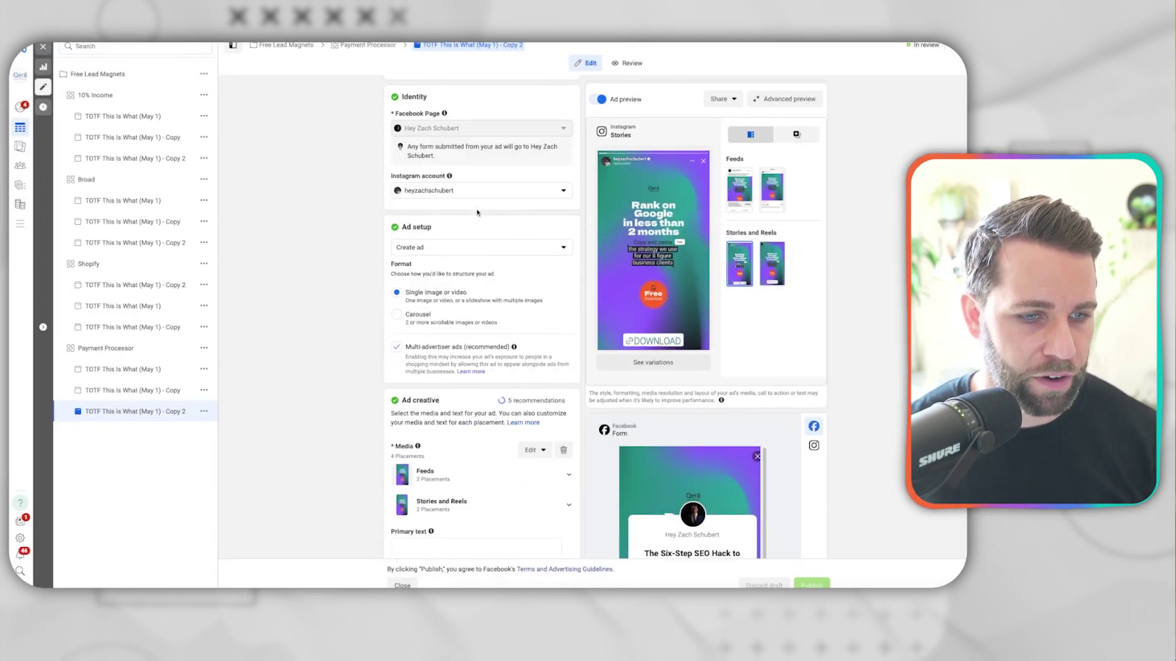
pyautogui.scroll(-2, 478, 212)
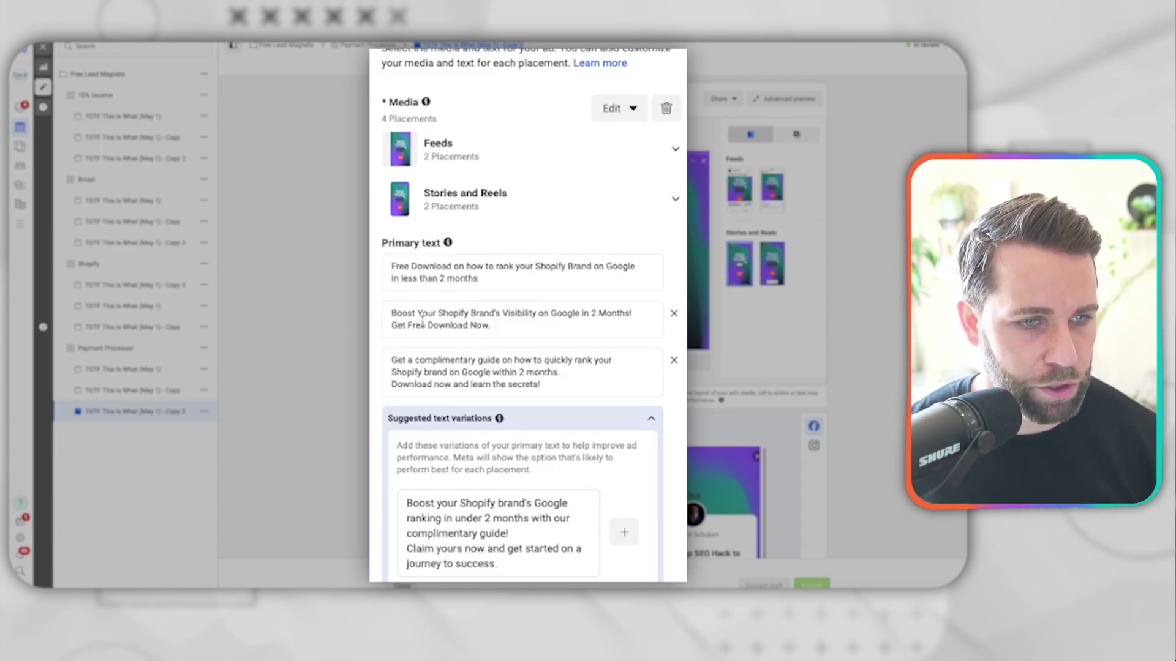
pyautogui.moveTo(448, 244)
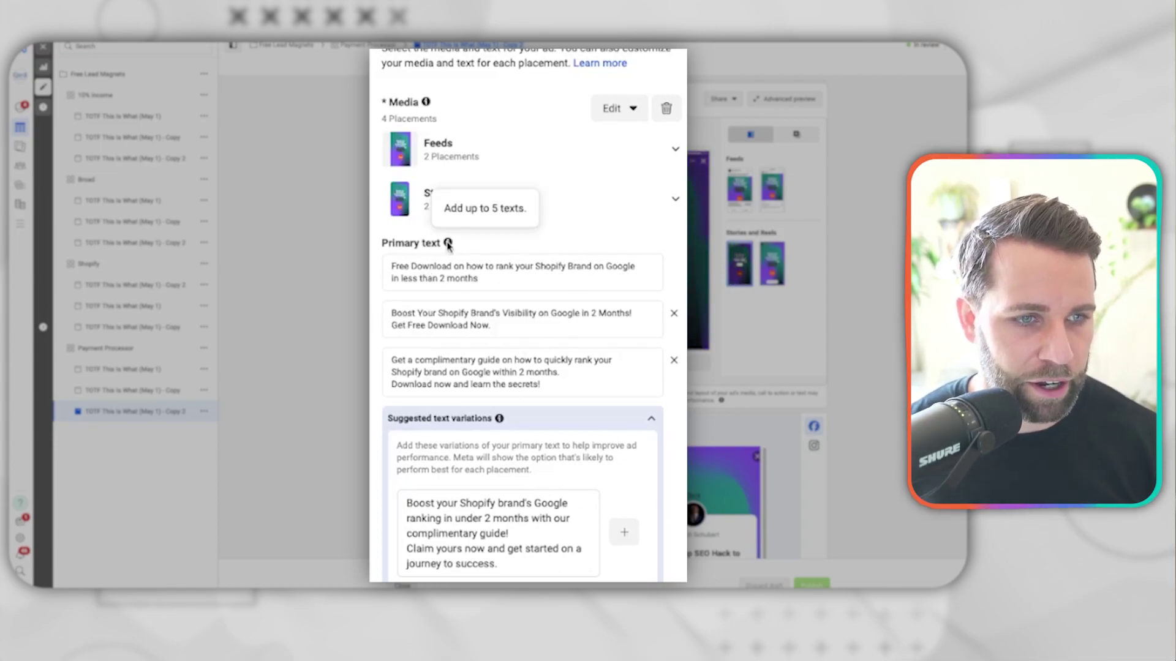
pyautogui.scroll(-8, 510, 300)
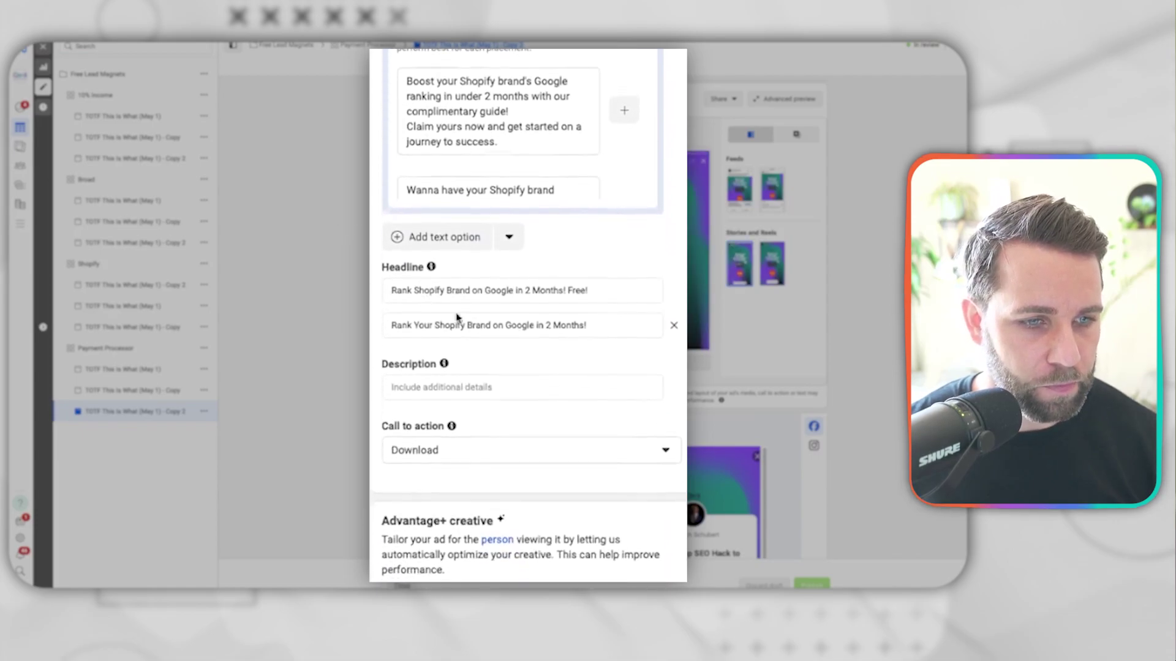
# - Look through the Copy 2 ad's instant form list for the form it uses
pyautogui.scroll(-10, 566, 315)
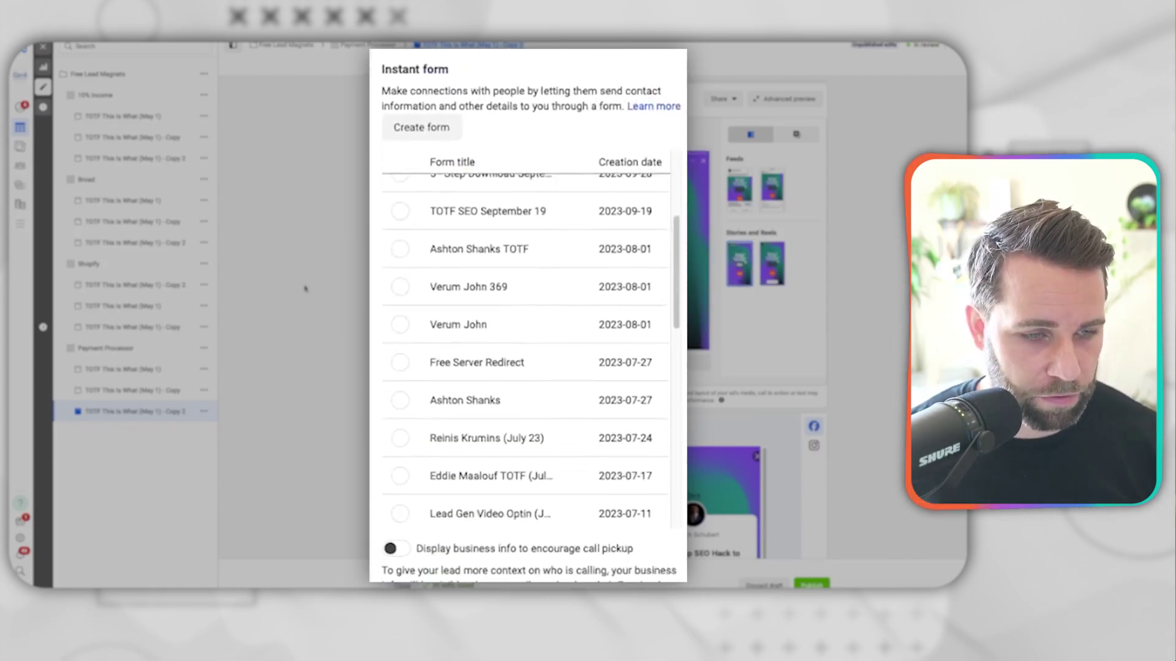
pyautogui.scroll(-10, 506, 375)
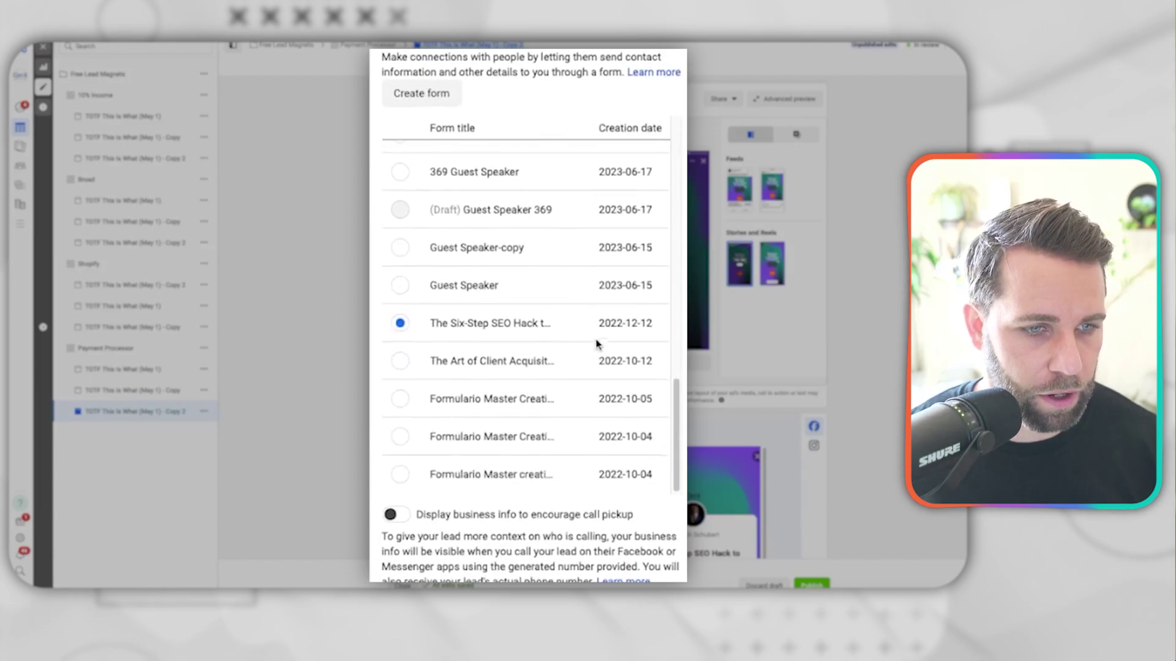
# - Open a copy of the Six-Step SEO Hack instant form and review its form type, background image and greeting
pyautogui.click(569, 325)
pyautogui.click(249, 146)
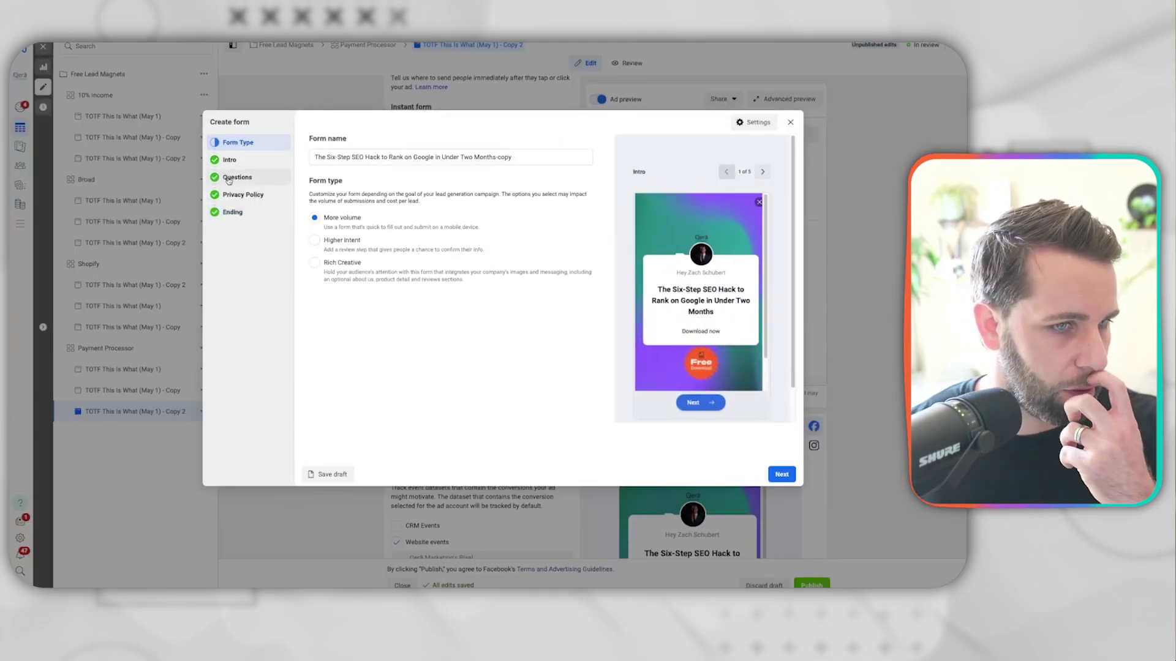
pyautogui.click(247, 160)
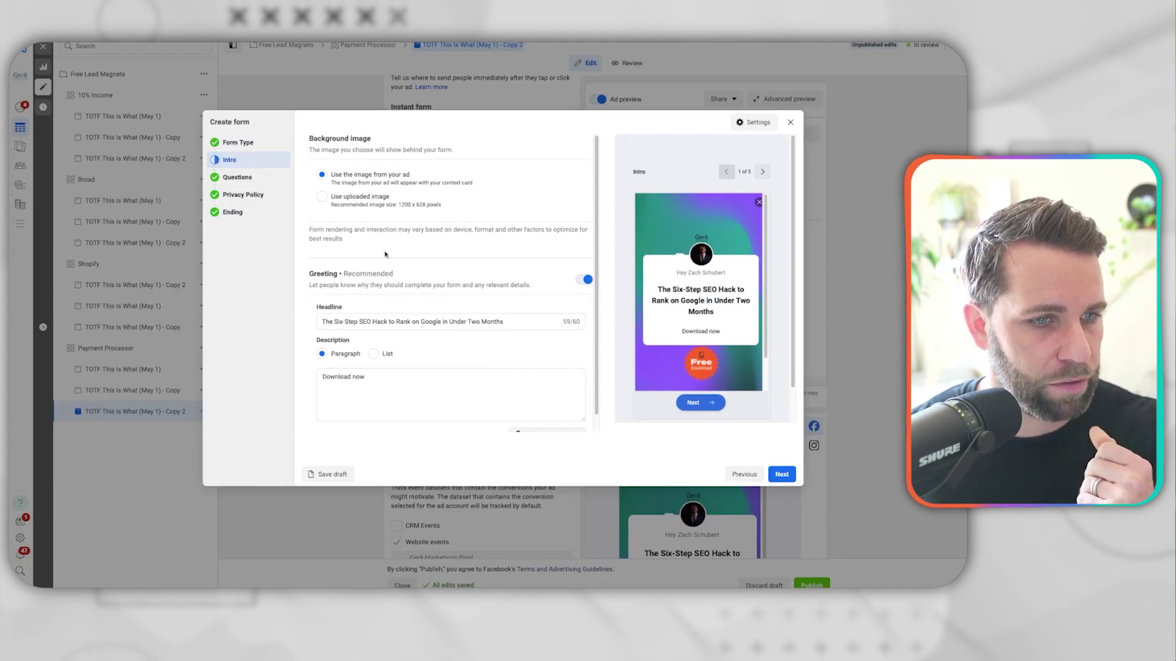
pyautogui.scroll(-1, 393, 260)
pyautogui.scroll(1, 393, 259)
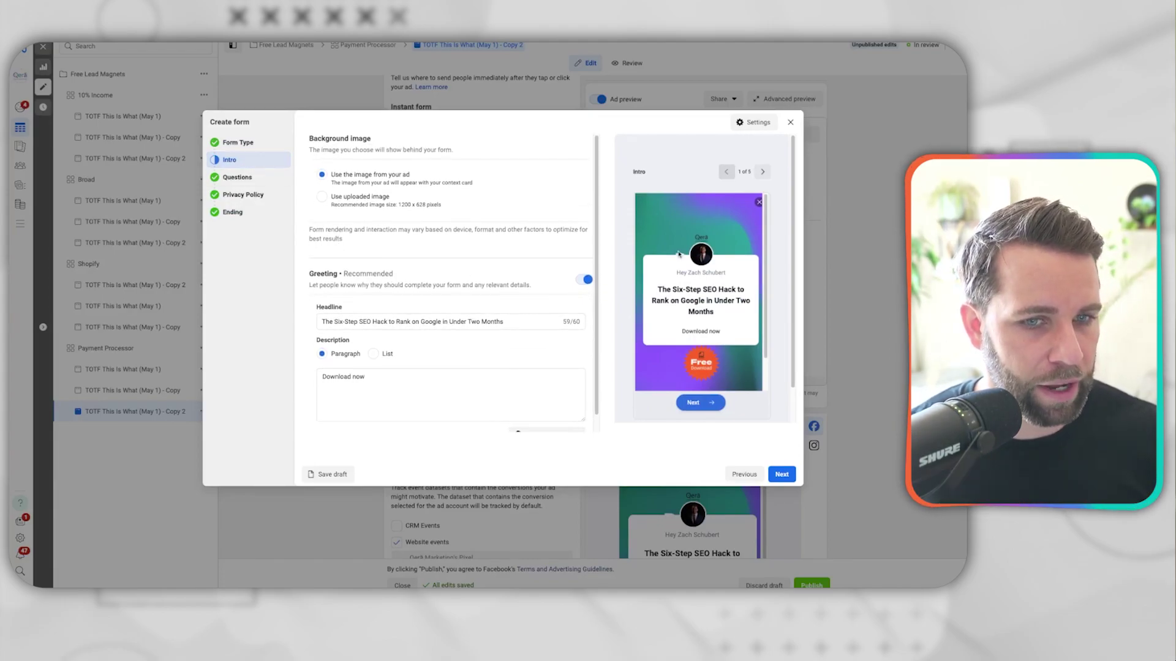
# - Review the form copy's prefill questions and ending message for leads, and close it without creating the form
pyautogui.click(236, 177)
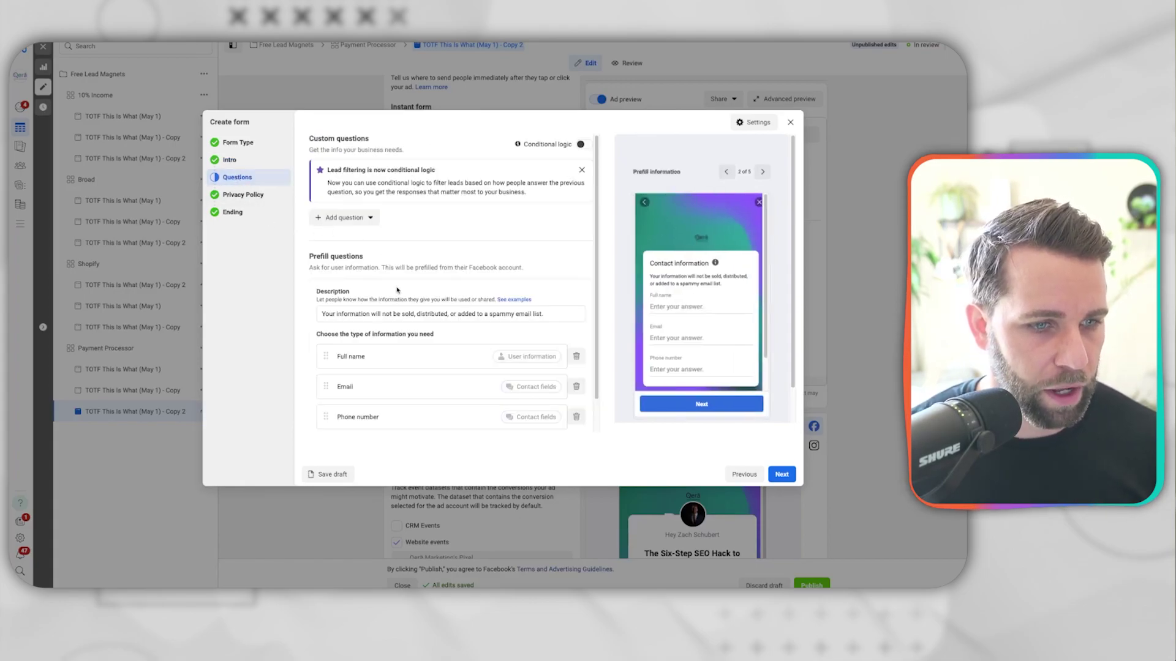
pyautogui.scroll(-1, 389, 375)
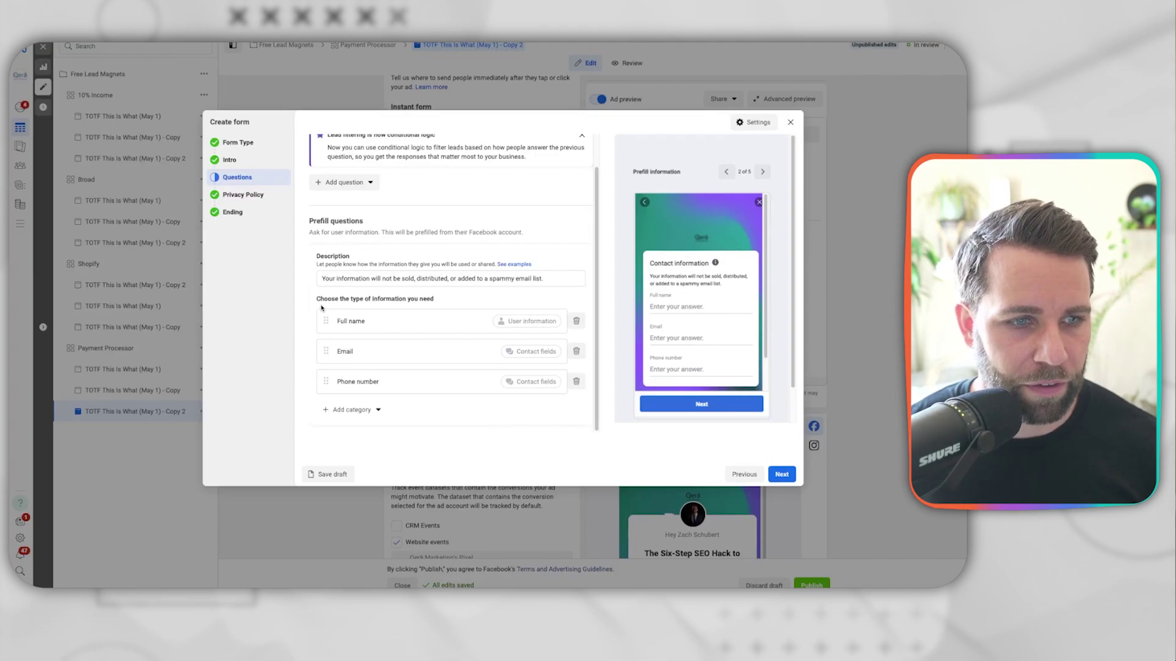
pyautogui.click(232, 212)
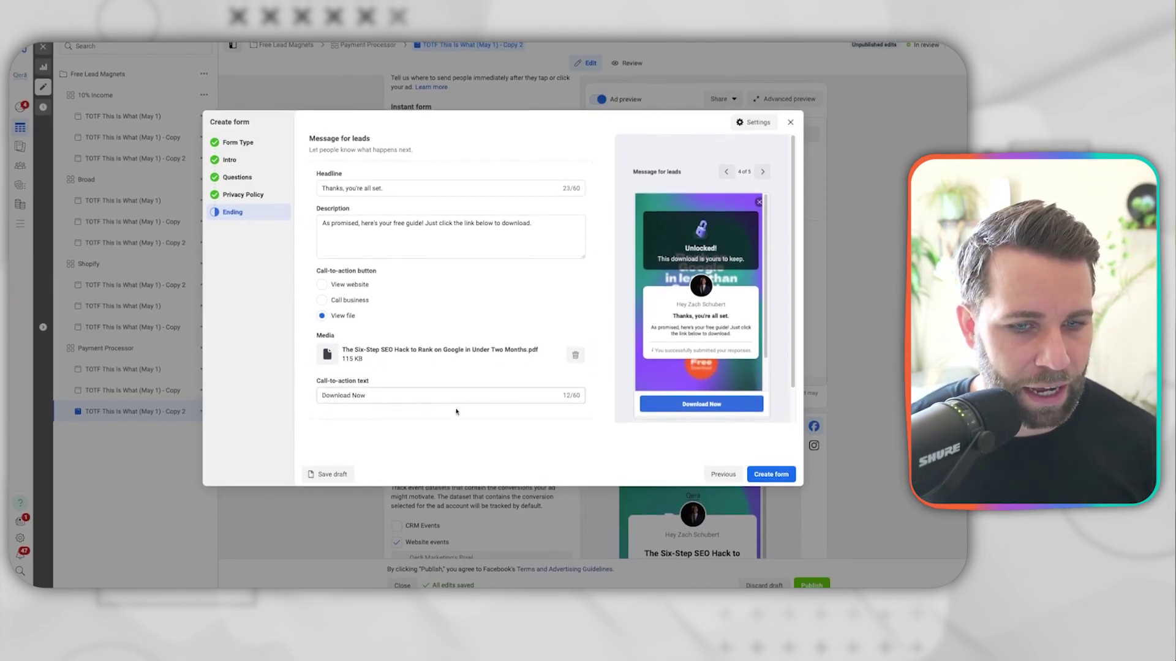
pyautogui.click(791, 122)
pyautogui.click(591, 249)
# - Check the Copy 2 ad's tracking settings, including the pixel used for website events
pyautogui.scroll(-3, 555, 395)
pyautogui.scroll(-5, 468, 429)
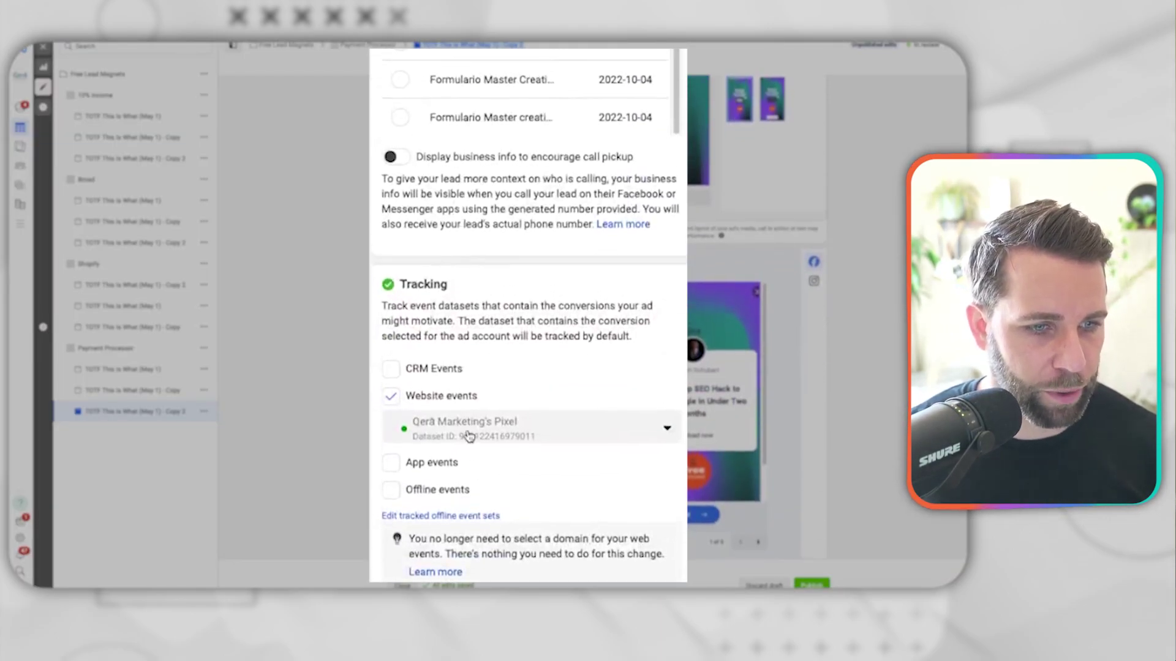